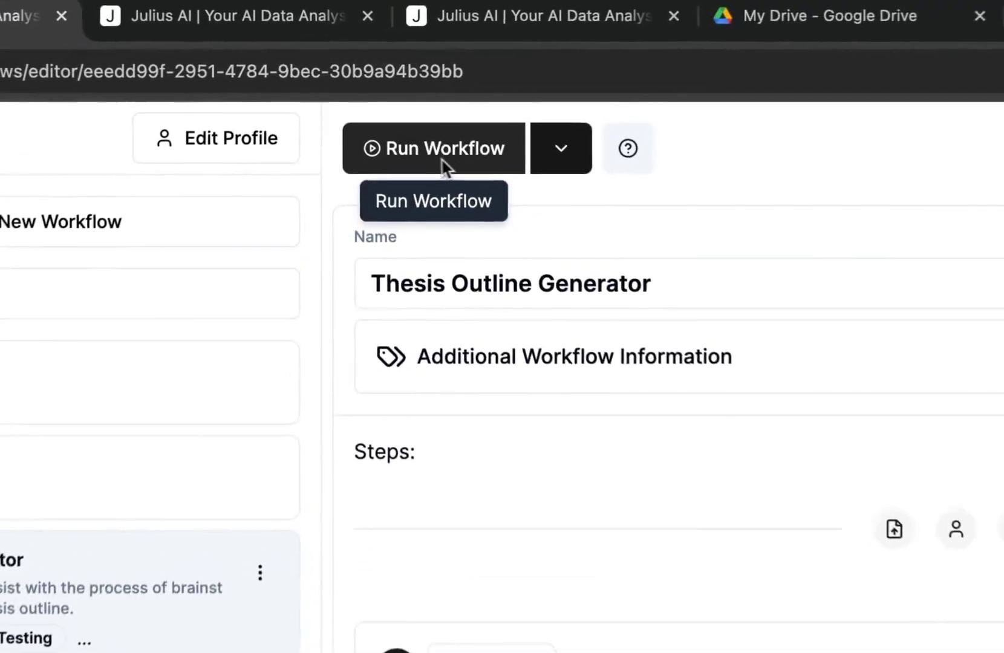
pyautogui.click(561, 150)
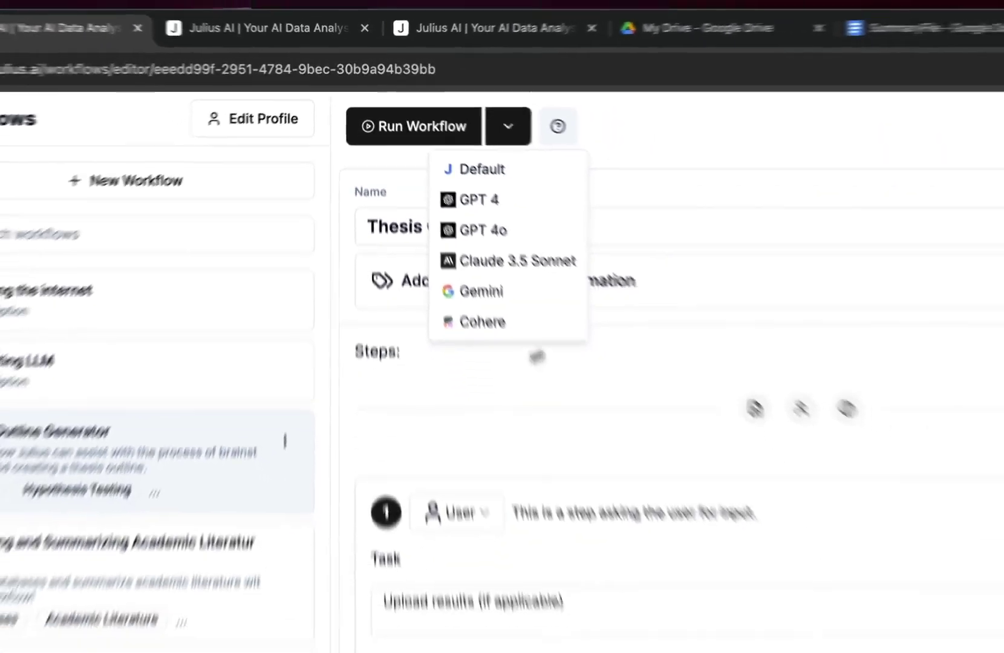
pyautogui.click(569, 140)
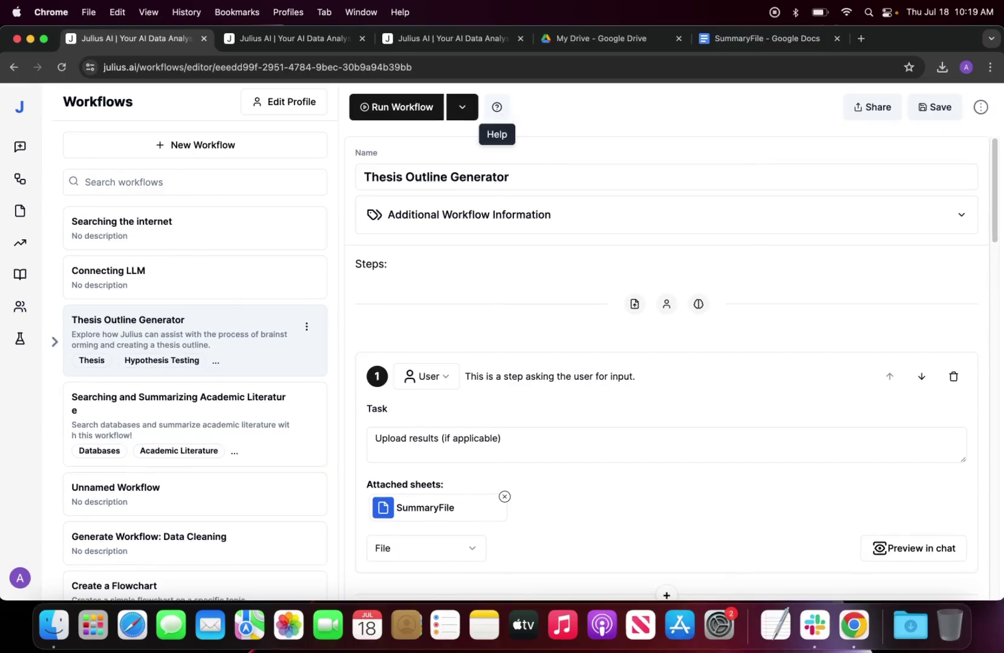
pyautogui.click(497, 107)
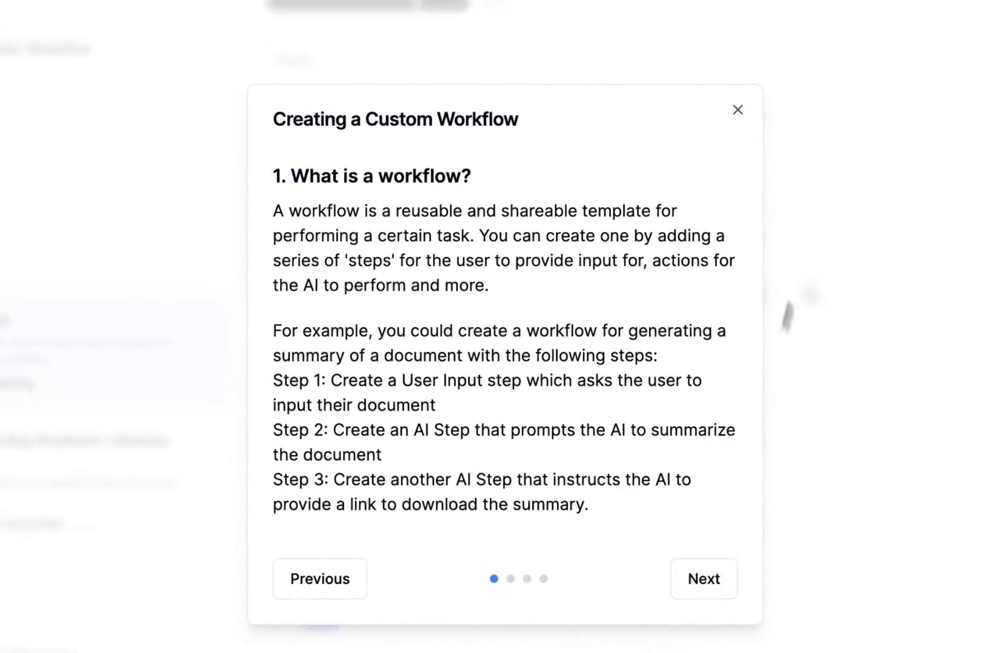
pyautogui.click(738, 110)
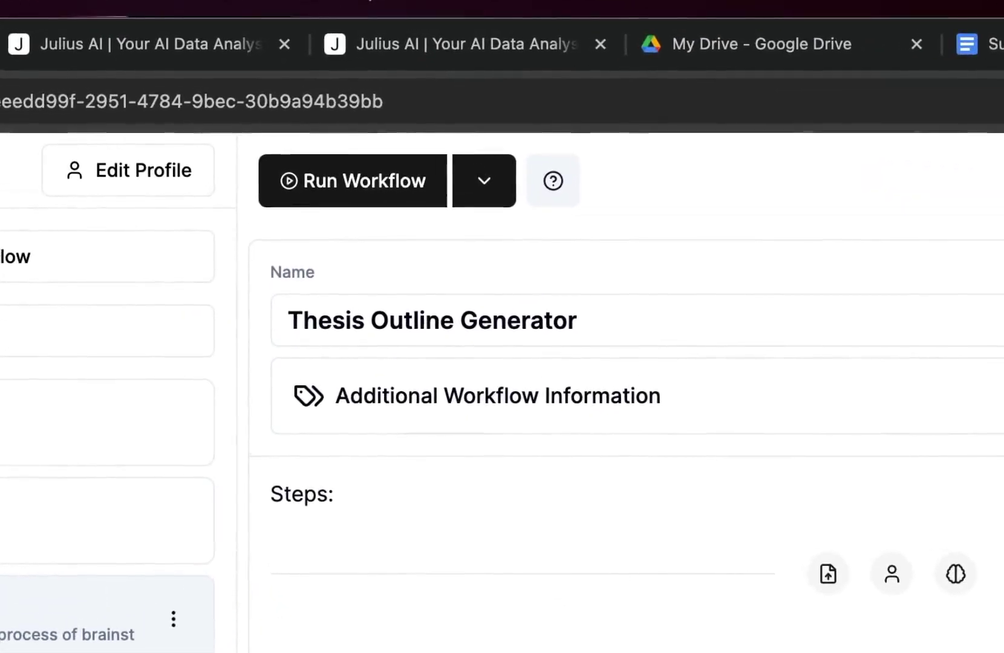
pyautogui.click(544, 207)
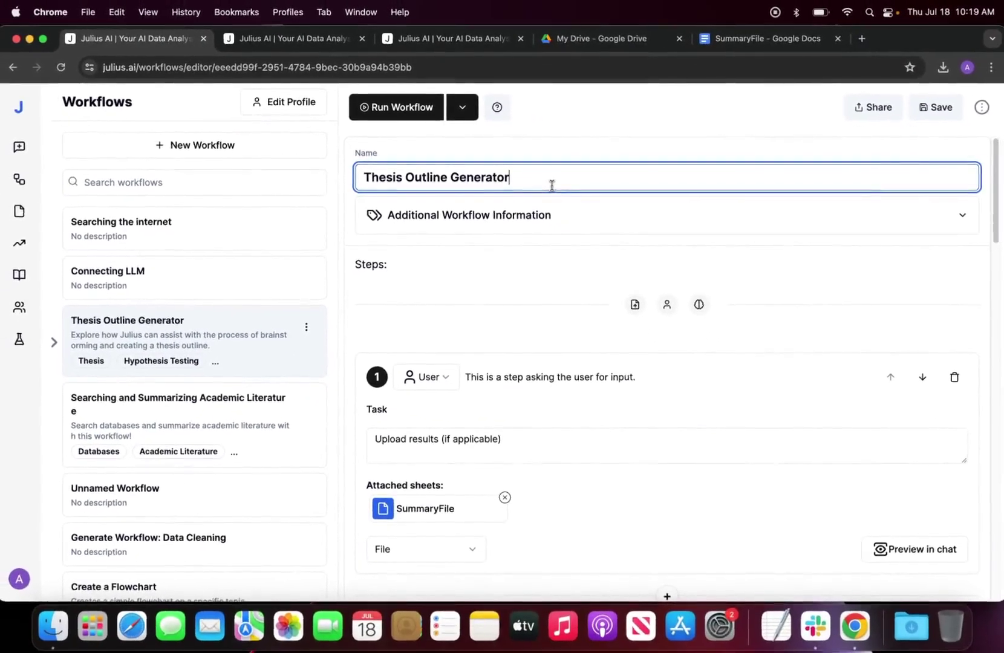
pyautogui.click(602, 252)
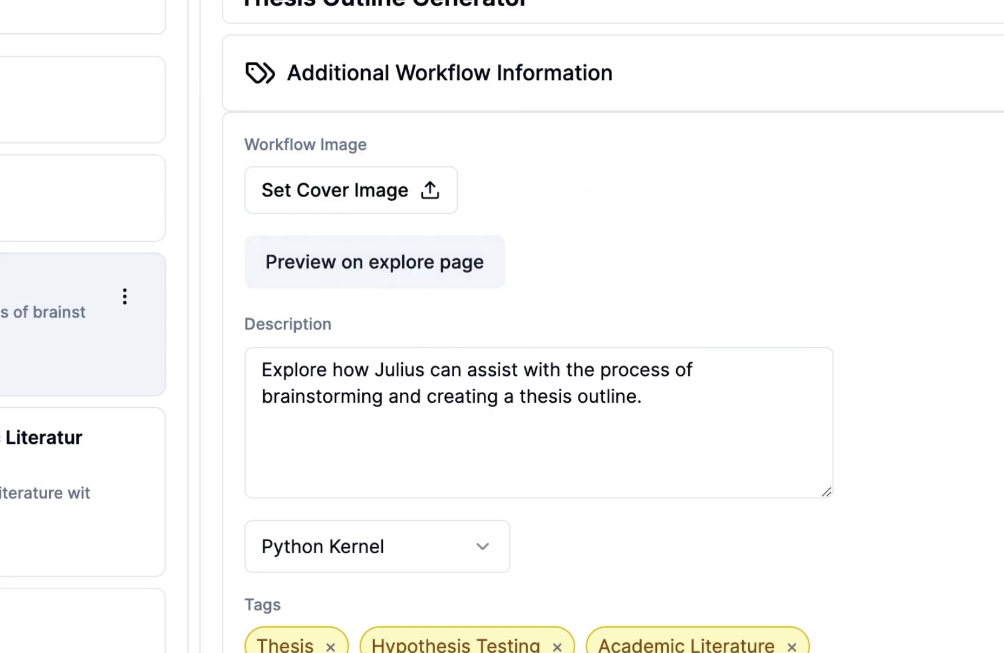
pyautogui.moveTo(260, 367); pyautogui.dragTo(740, 424)
pyautogui.click(881, 373)
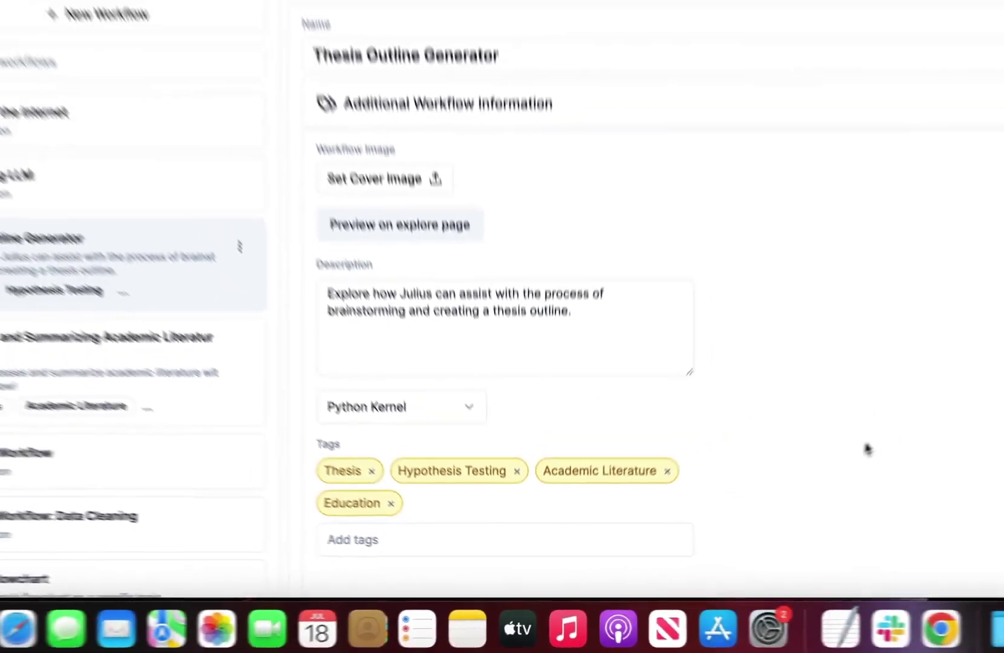
pyautogui.click(427, 303)
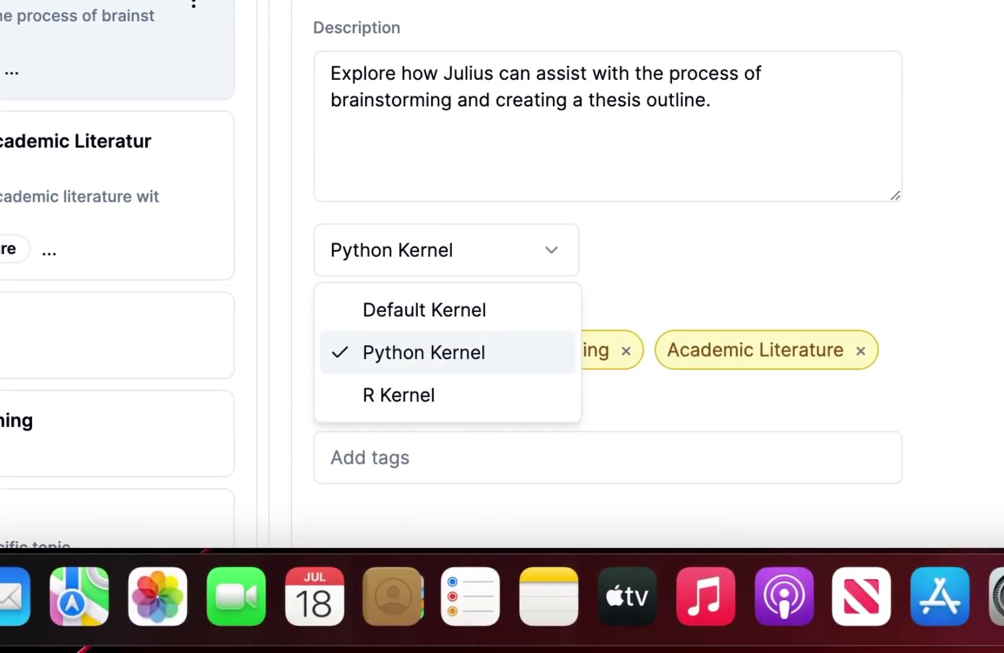
pyautogui.click(461, 365)
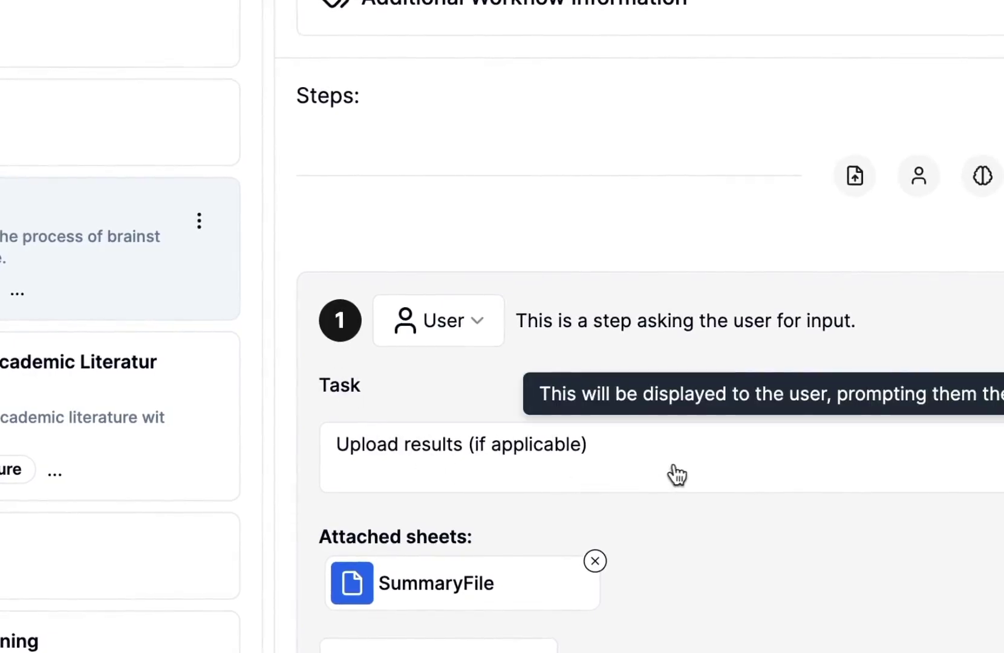
pyautogui.click(499, 314)
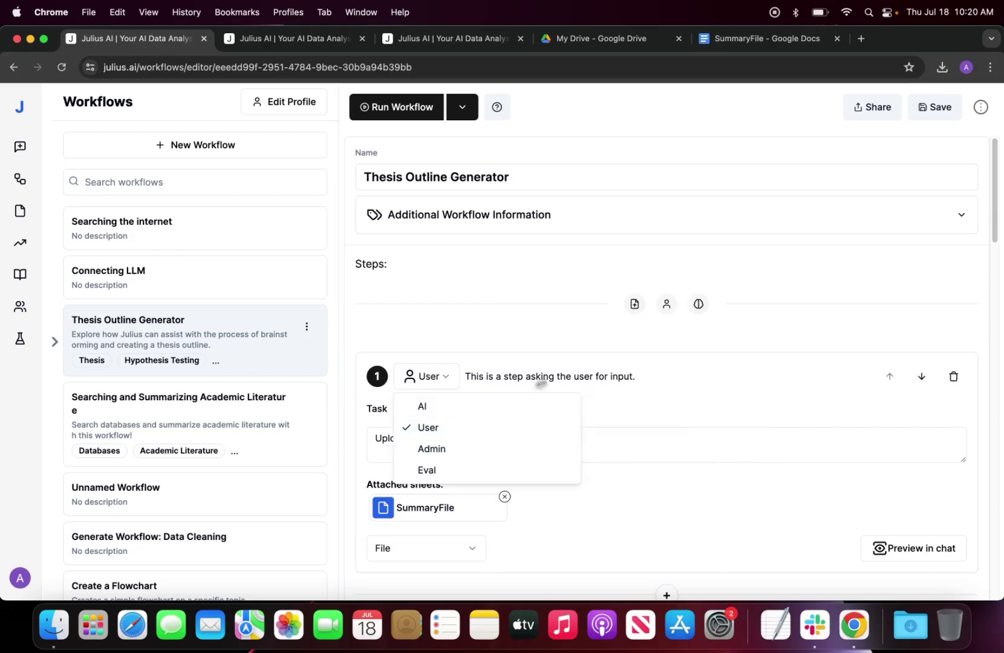
pyautogui.click(688, 368)
pyautogui.click(461, 550)
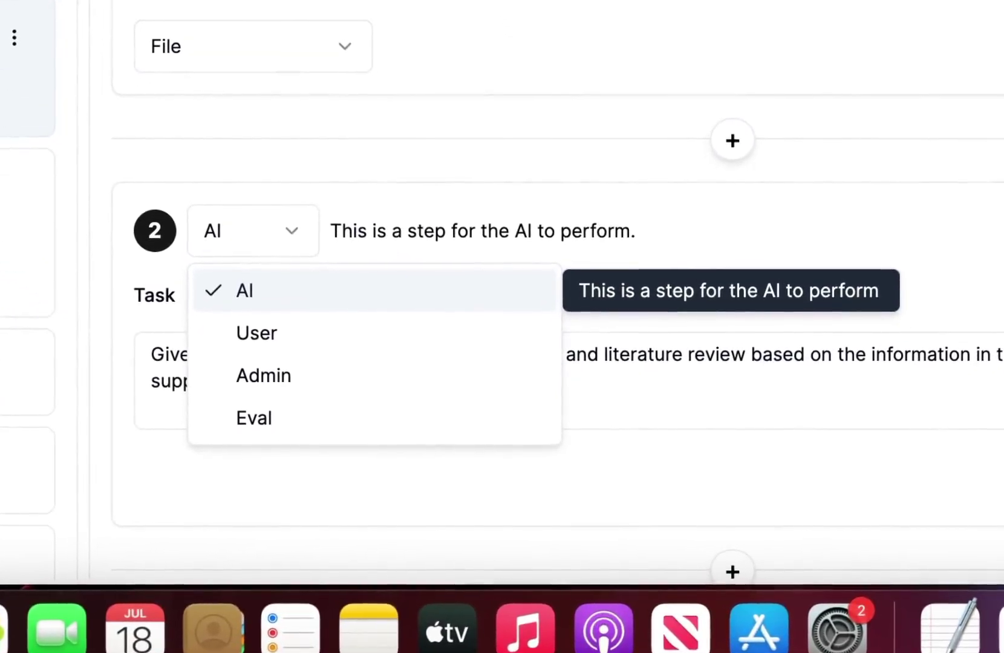
pyautogui.click(578, 358)
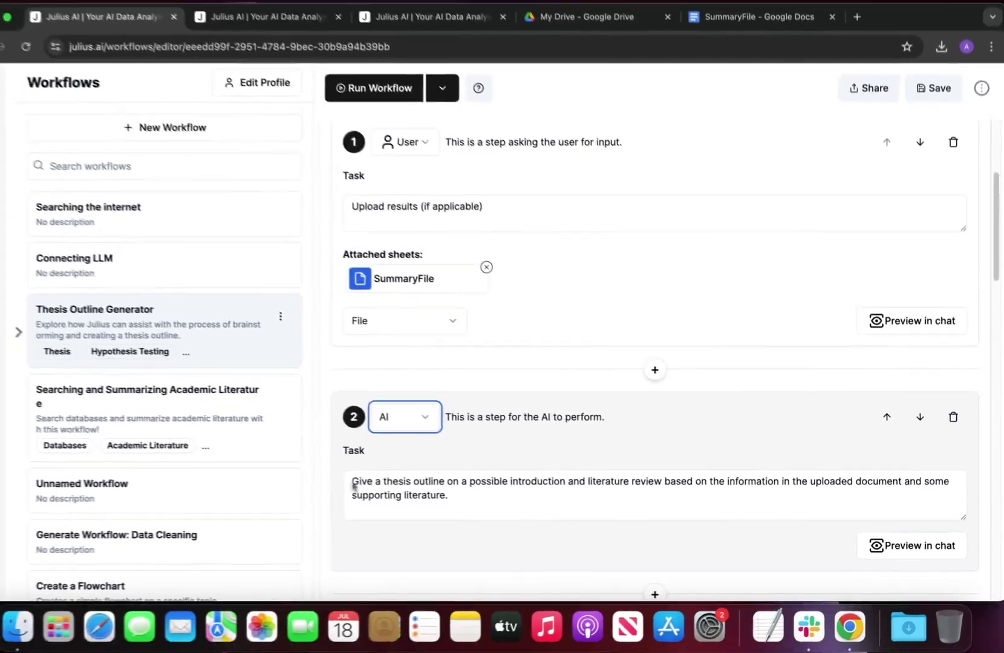
# View the Thesis Outline Generator workflow's Share Options, then close them.
pyautogui.scroll(4, 709, 199)
pyautogui.click(873, 107)
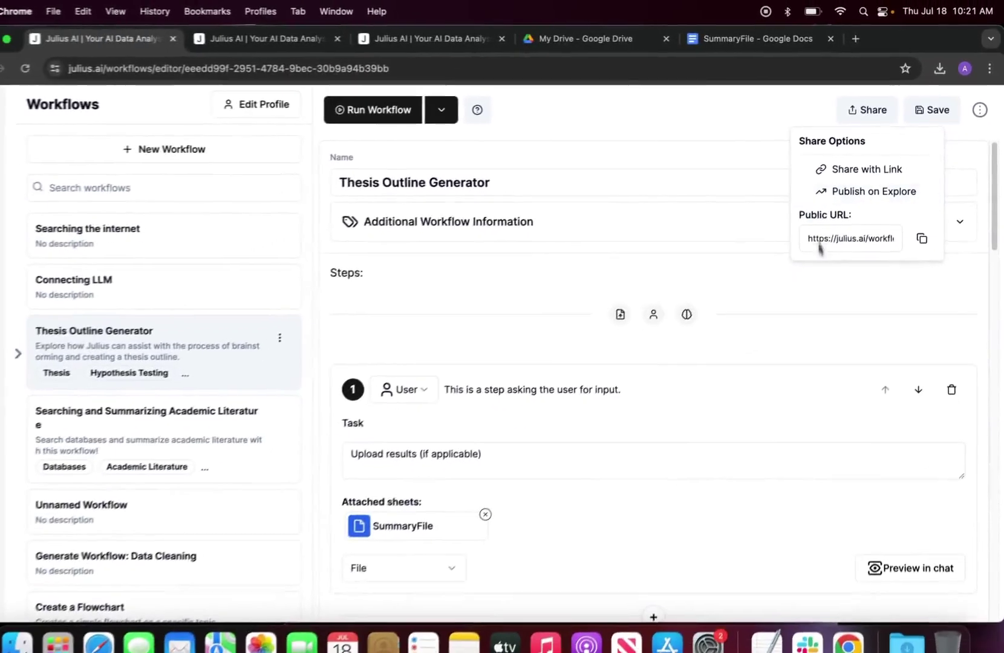
pyautogui.click(648, 550)
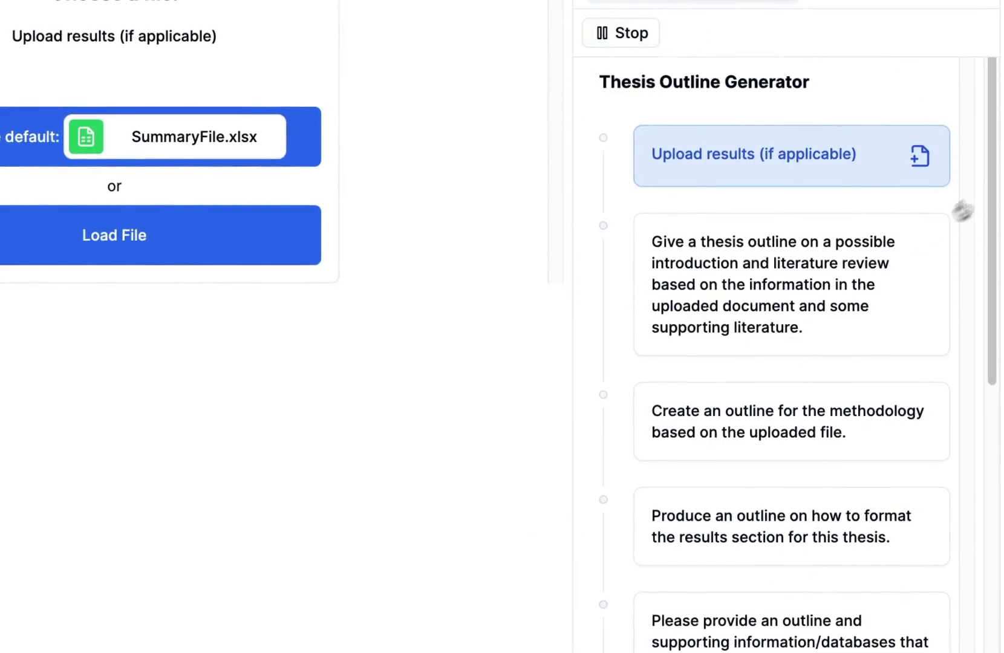
# Load the default SummaryFile.docx into the workflow's first upload step.
pyautogui.scroll(-5, 989, 218)
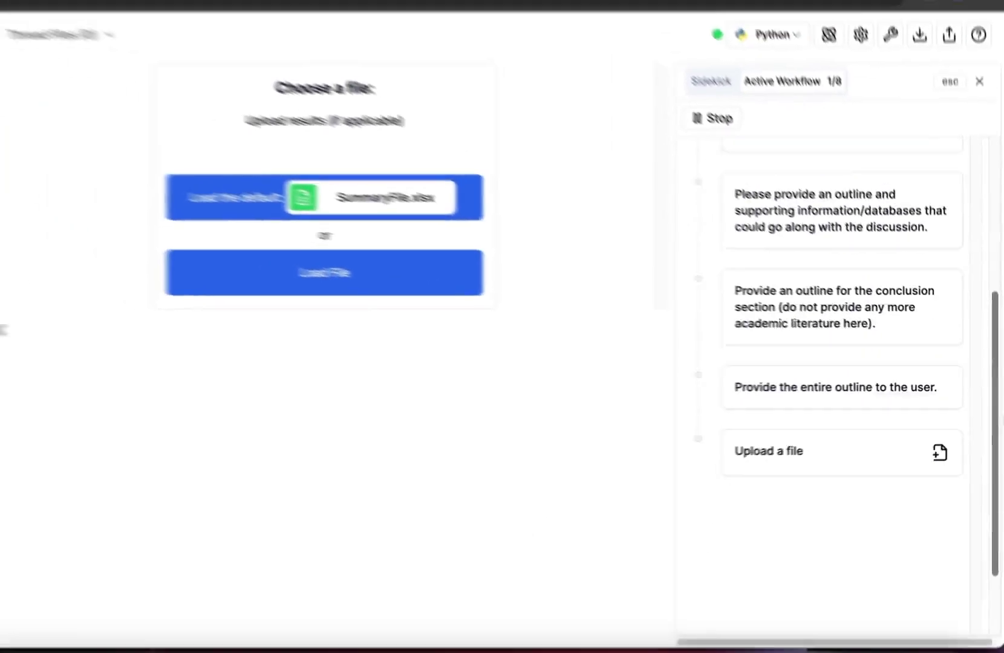
pyautogui.scroll(5, 841, 363)
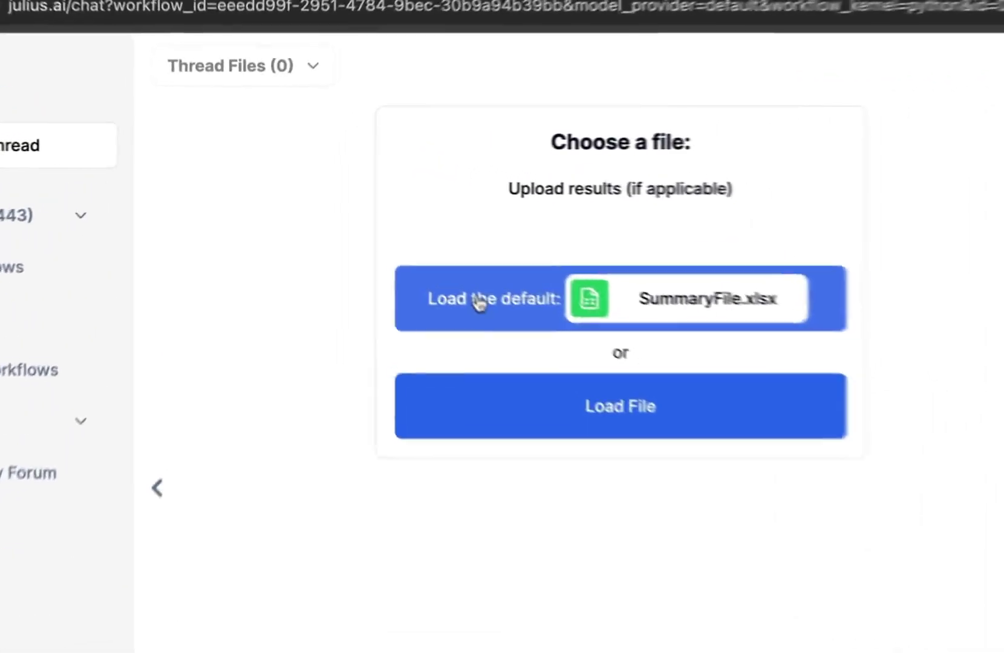
pyautogui.click(371, 235)
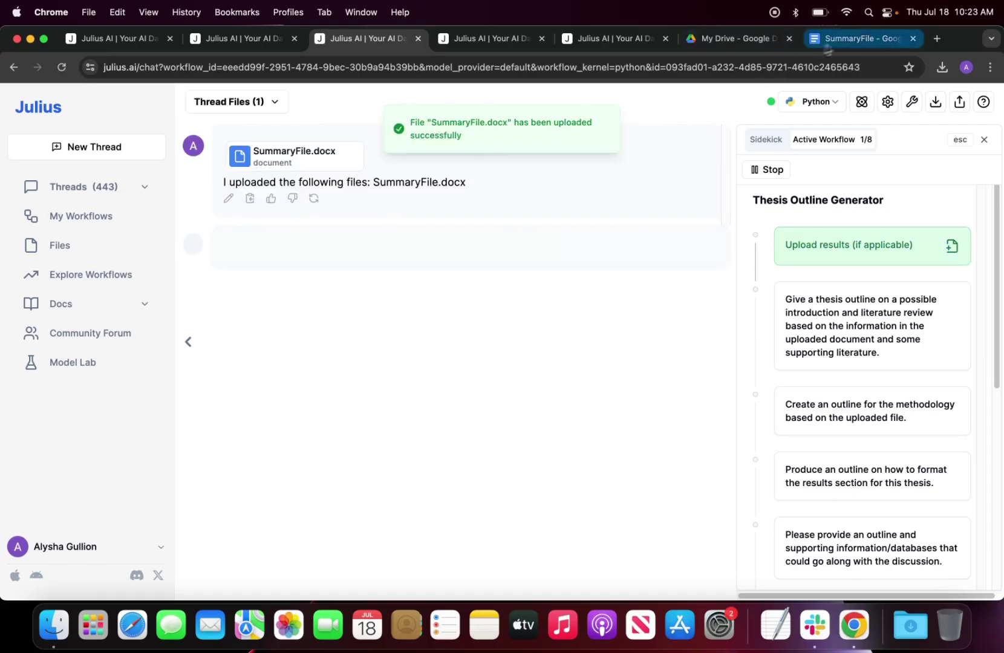
# Switch to the SummaryFile Google Doc and scroll to its Results ANOVA table and plant-height chart.
pyautogui.click(849, 41)
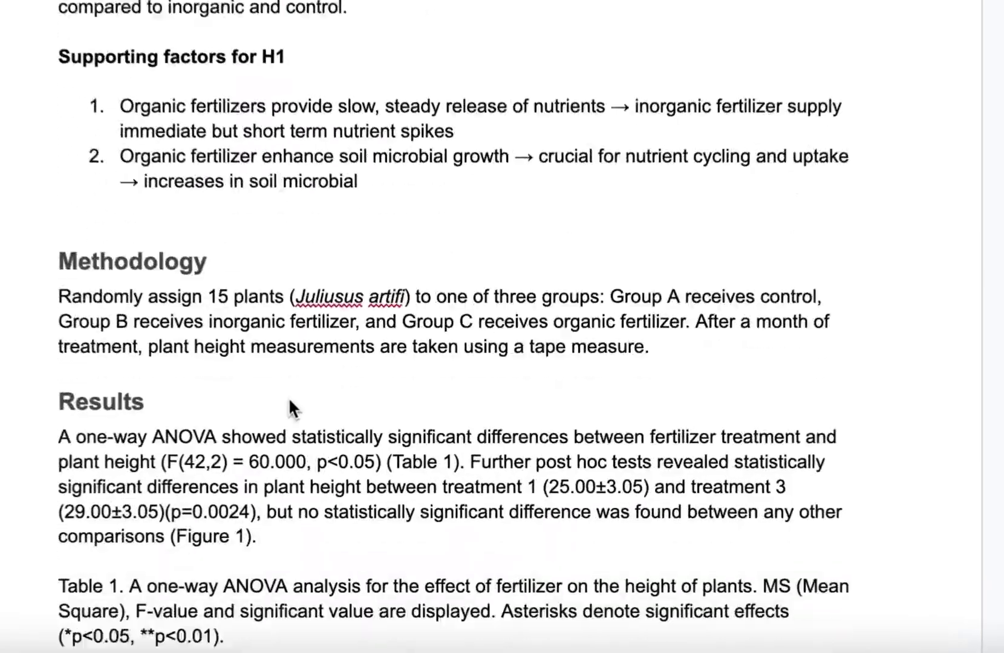
pyautogui.scroll(-2, 288, 397)
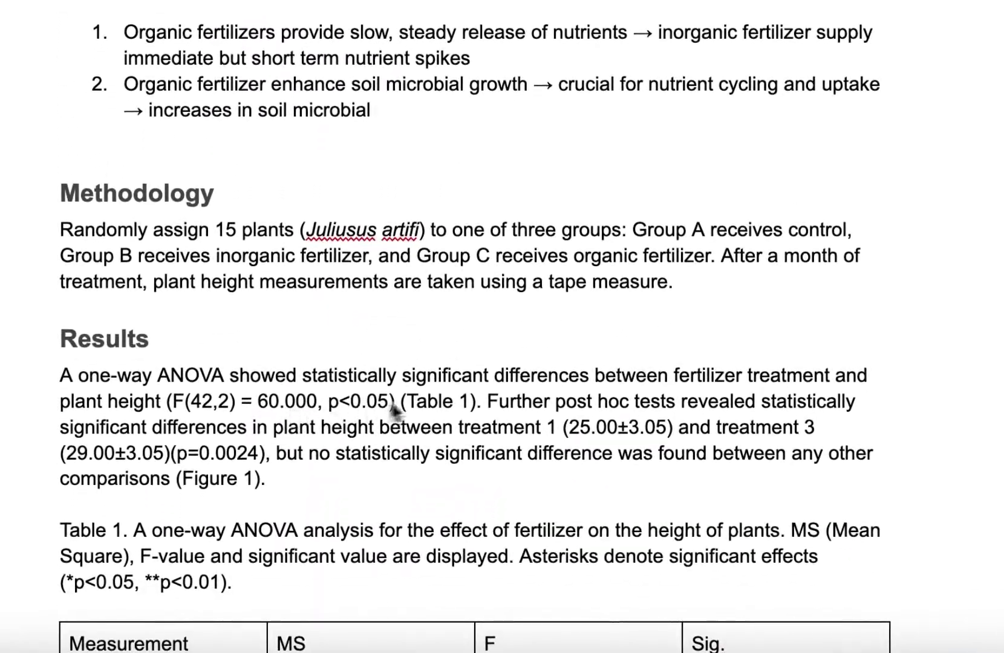
pyautogui.scroll(-4, 396, 300)
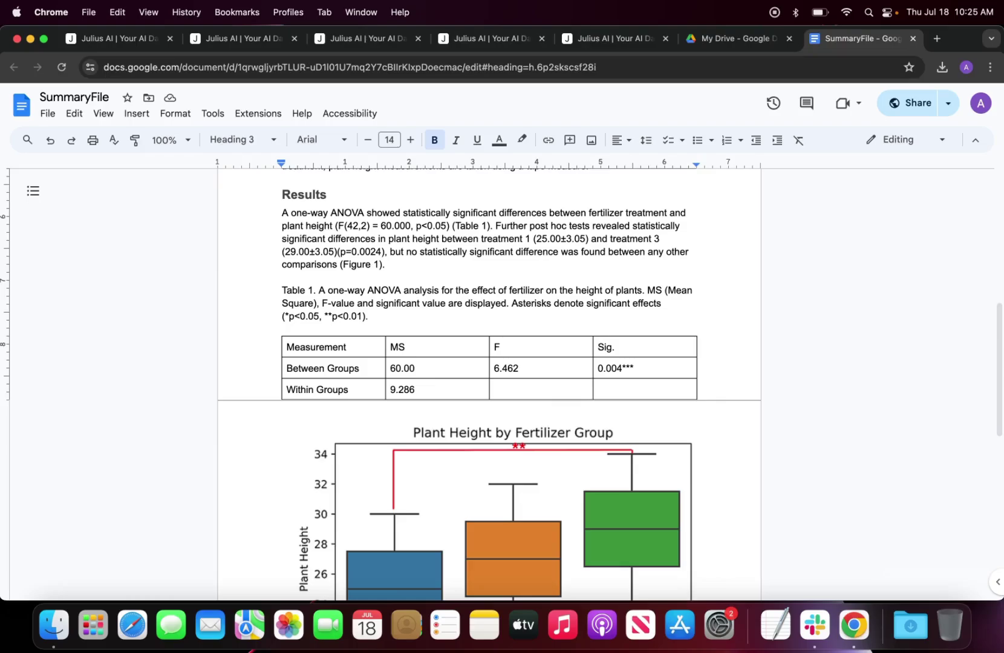
# Return to the Julius AI chat as it analyzes SummaryFile.docx for the thesis outline.
pyautogui.press('super+4')
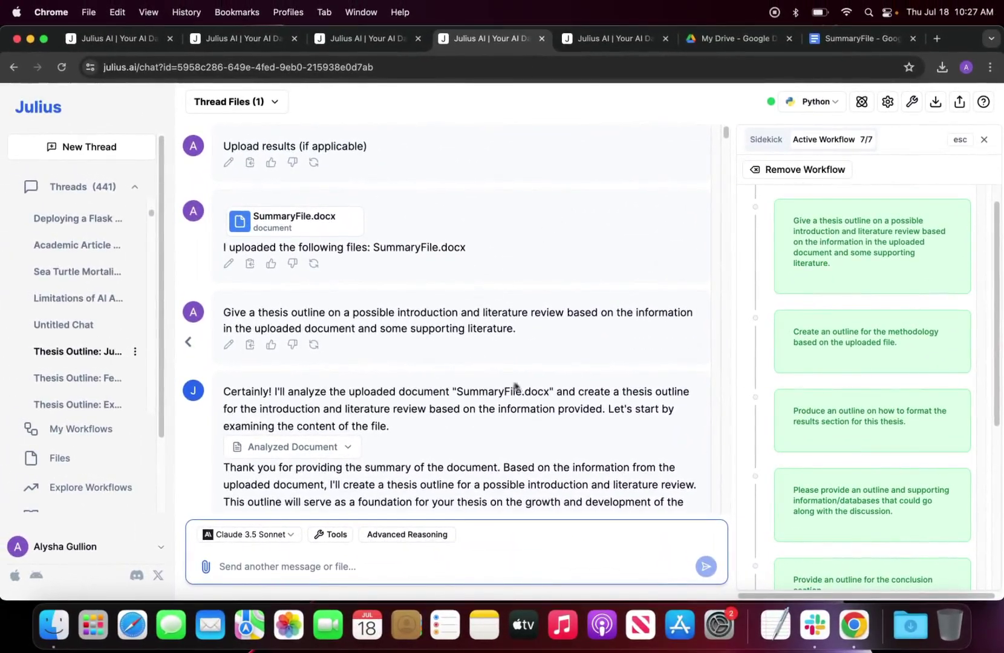
pyautogui.scroll(-2, 543, 387)
pyautogui.scroll(-2, 354, 303)
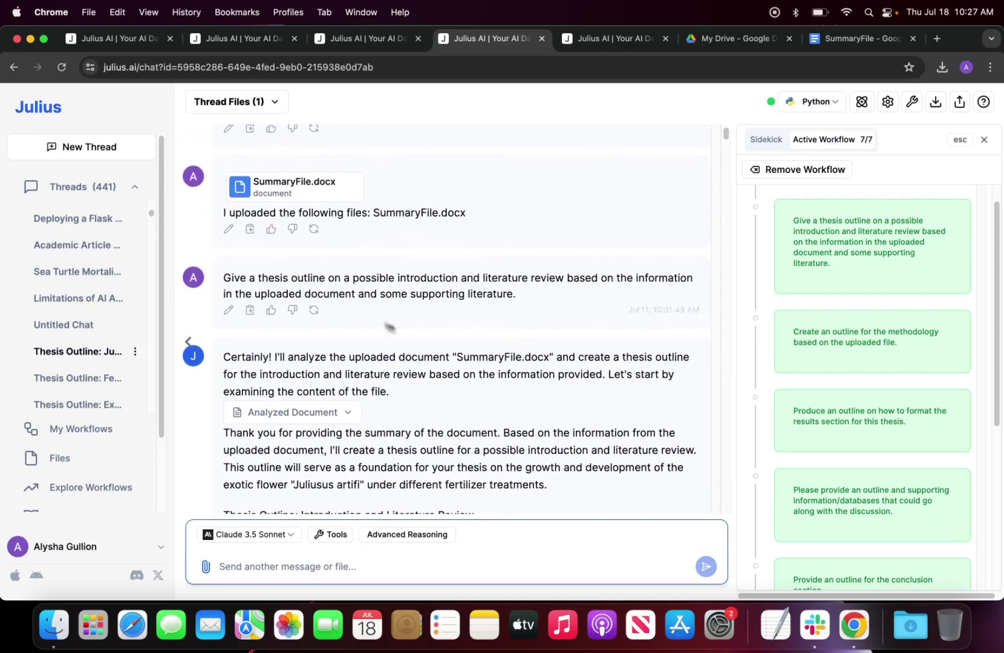
pyautogui.scroll(-2, 356, 329)
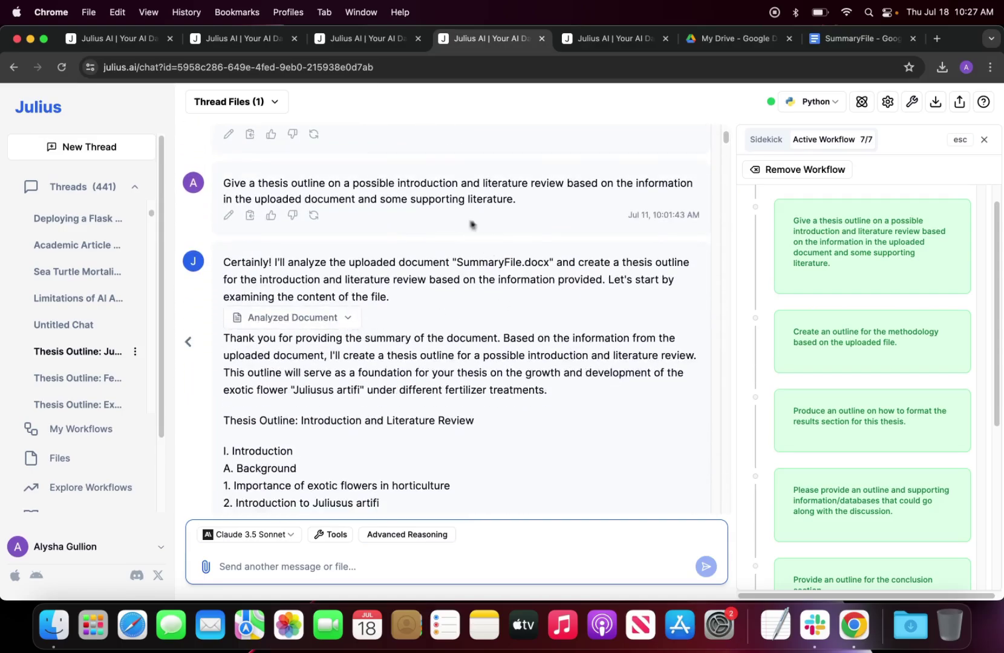
pyautogui.scroll(-7, 553, 326)
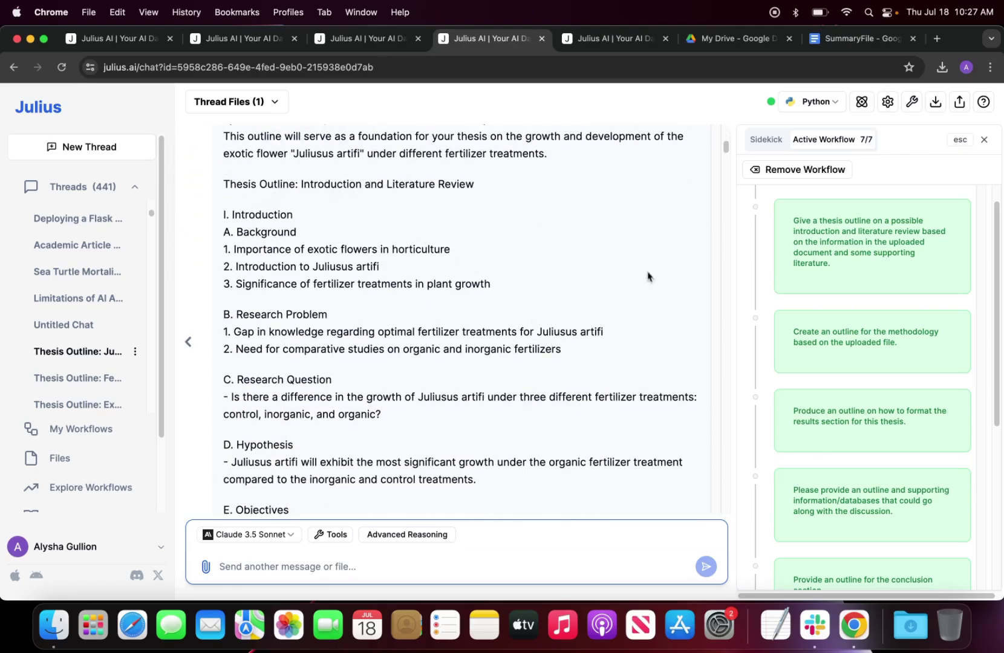
pyautogui.moveTo(219, 215); pyautogui.dragTo(307, 219)
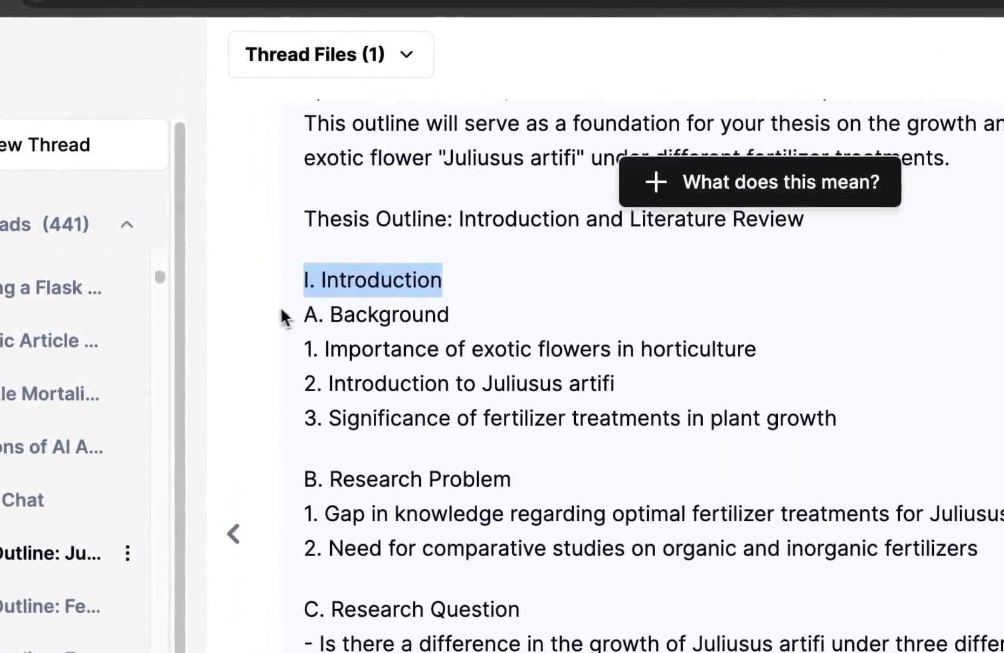
pyautogui.moveTo(212, 233); pyautogui.dragTo(269, 231)
pyautogui.moveTo(397, 311); pyautogui.dragTo(443, 315)
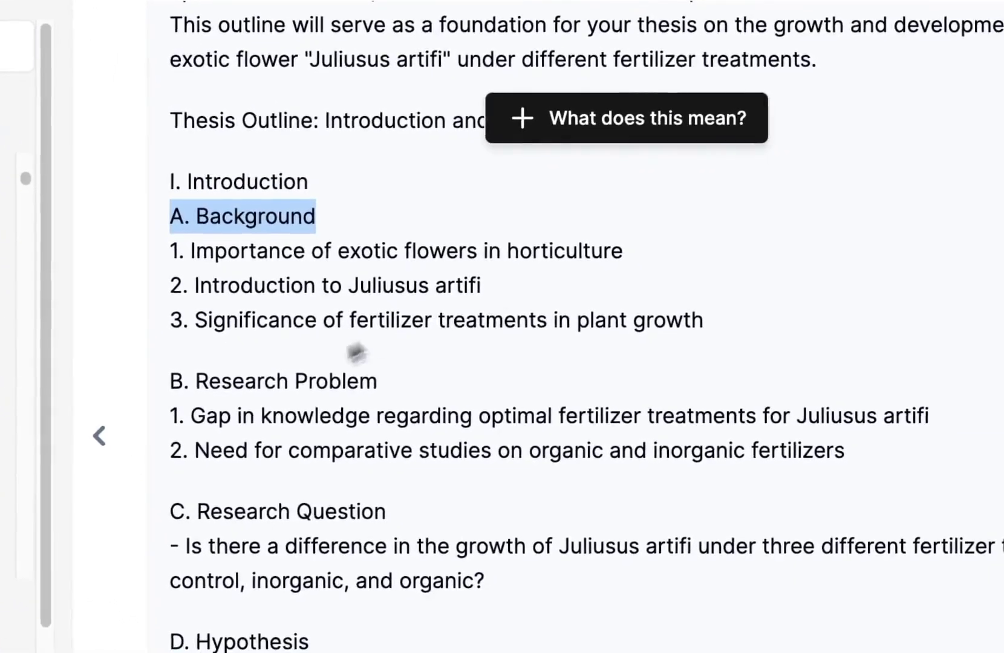
pyautogui.scroll(-1, 285, 419)
pyautogui.moveTo(241, 208); pyautogui.dragTo(519, 229)
pyautogui.scroll(-3, 268, 182)
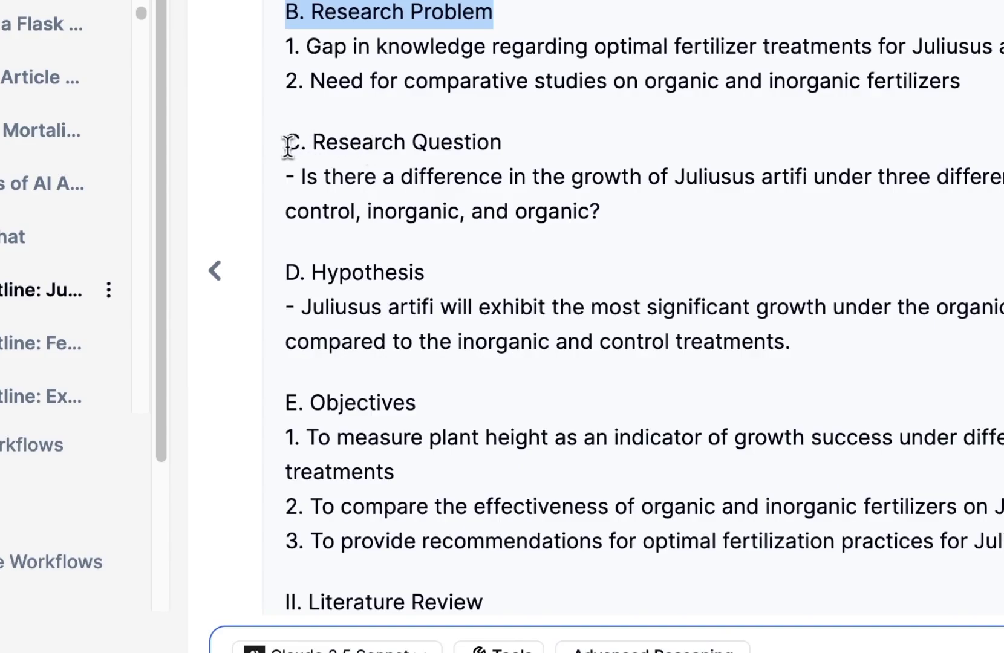
pyautogui.moveTo(284, 143); pyautogui.dragTo(486, 148)
pyautogui.moveTo(290, 273); pyautogui.dragTo(462, 307)
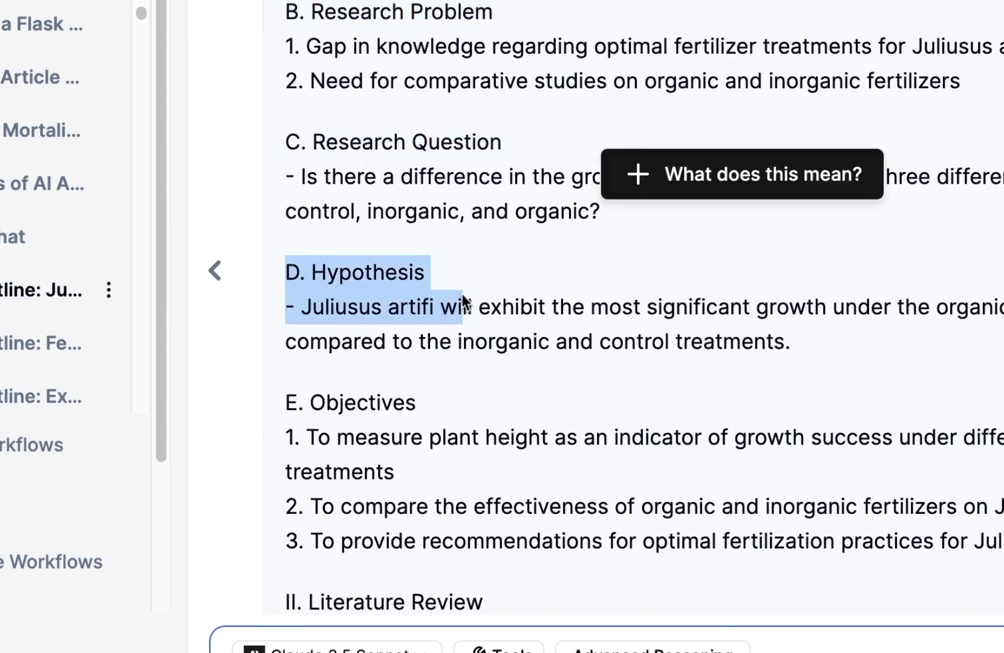
pyautogui.moveTo(278, 410); pyautogui.dragTo(430, 404)
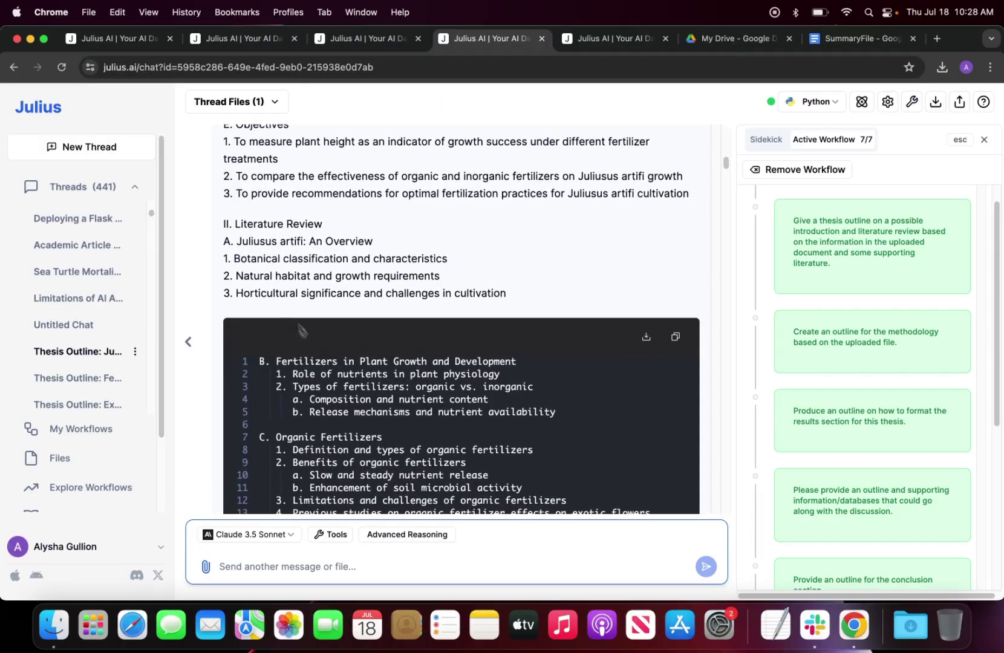
pyautogui.scroll(-2, 240, 436)
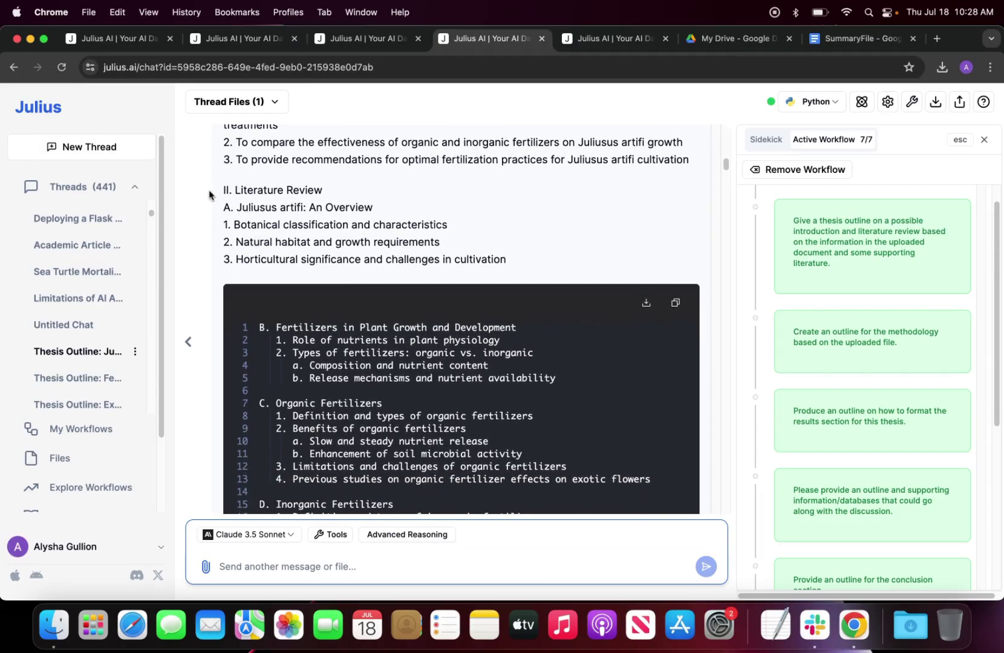
pyautogui.moveTo(209, 194); pyautogui.dragTo(334, 195)
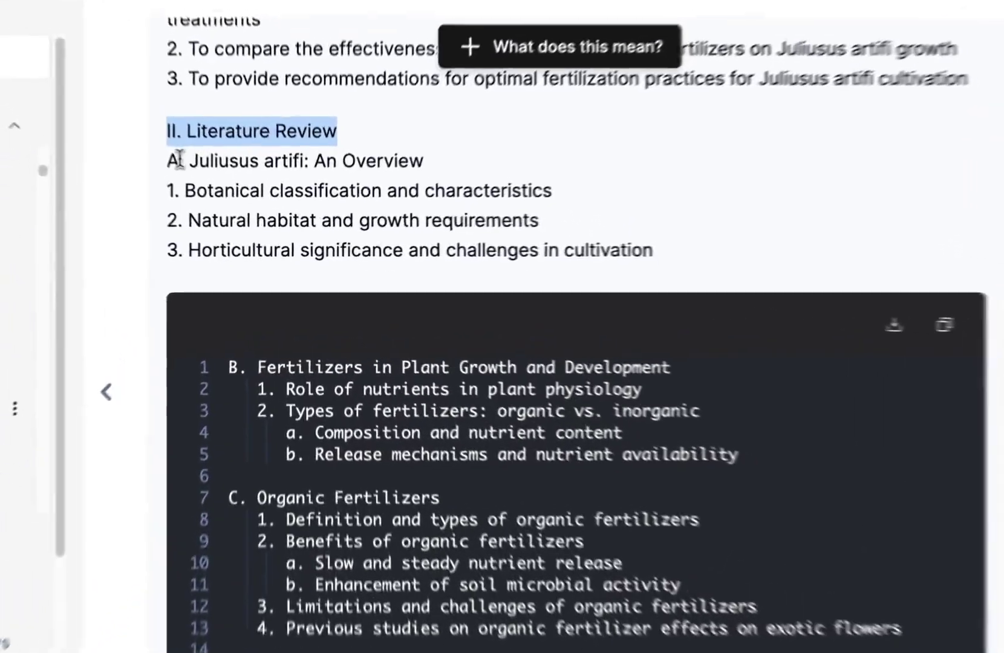
pyautogui.moveTo(224, 207); pyautogui.dragTo(379, 208)
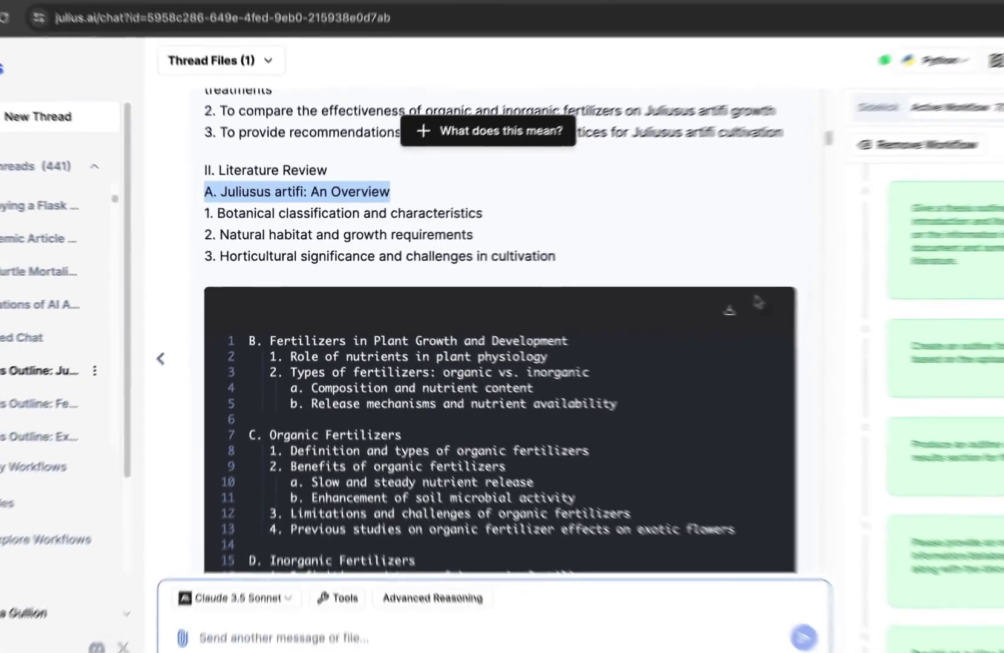
pyautogui.scroll(-3, 261, 260)
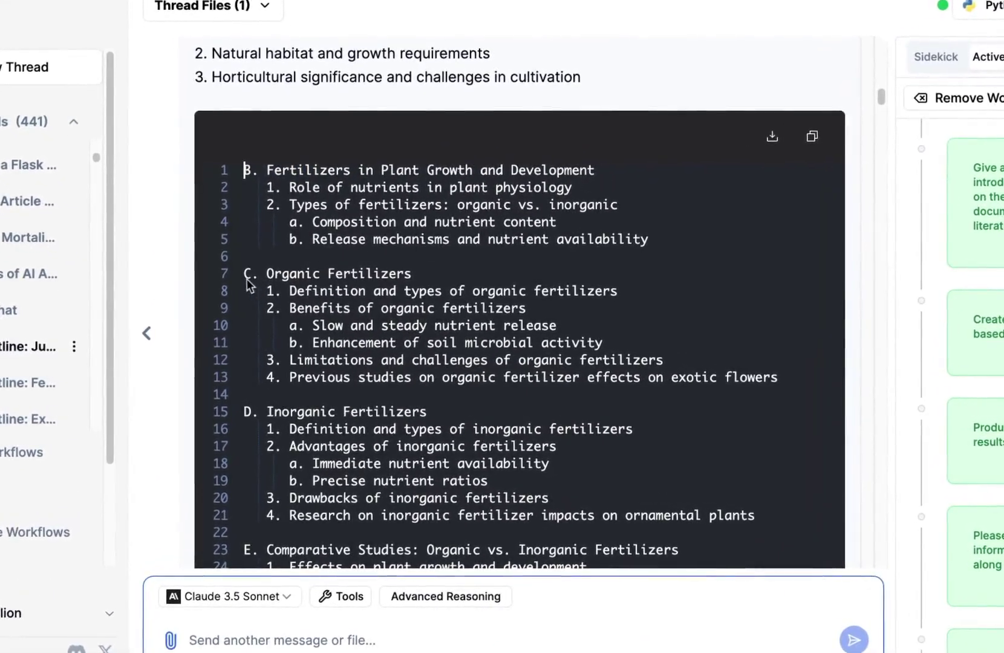
pyautogui.scroll(-4, 296, 446)
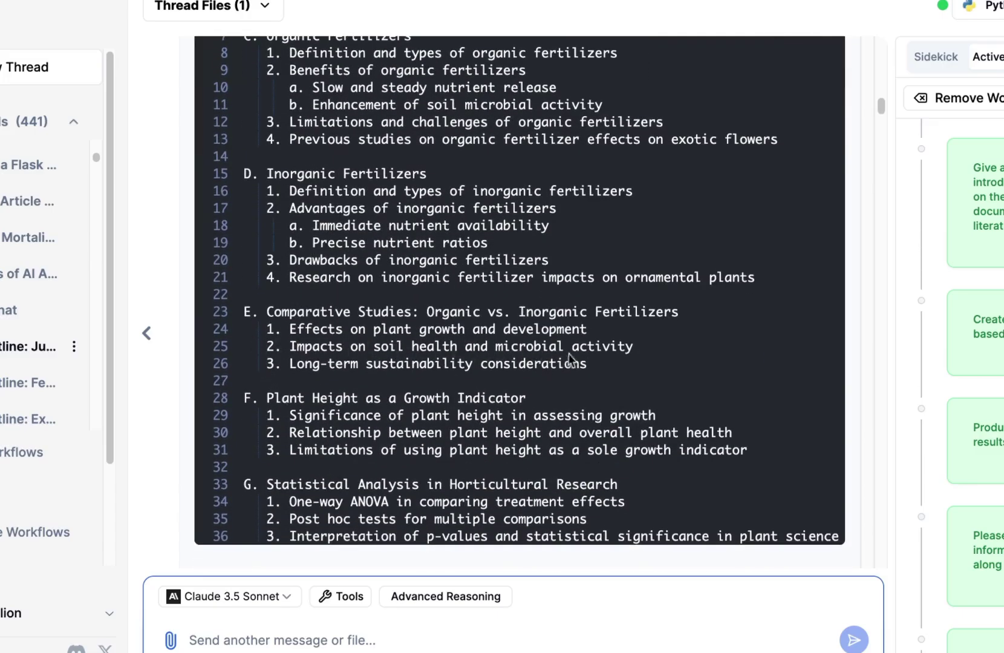
pyautogui.scroll(-2, 572, 360)
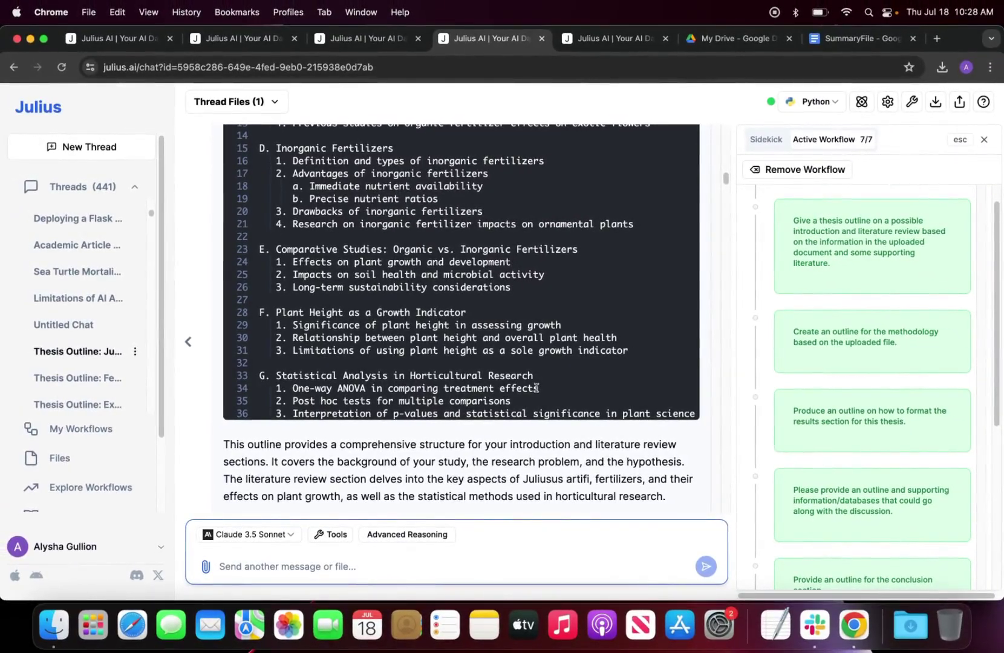
pyautogui.scroll(-10, 535, 390)
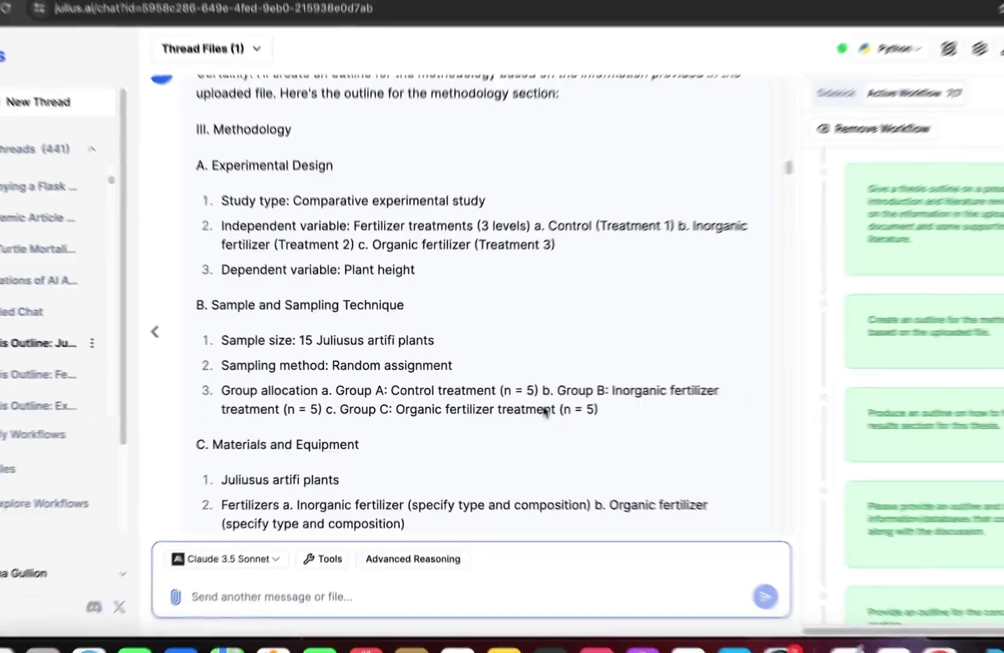
pyautogui.scroll(-3, 605, 435)
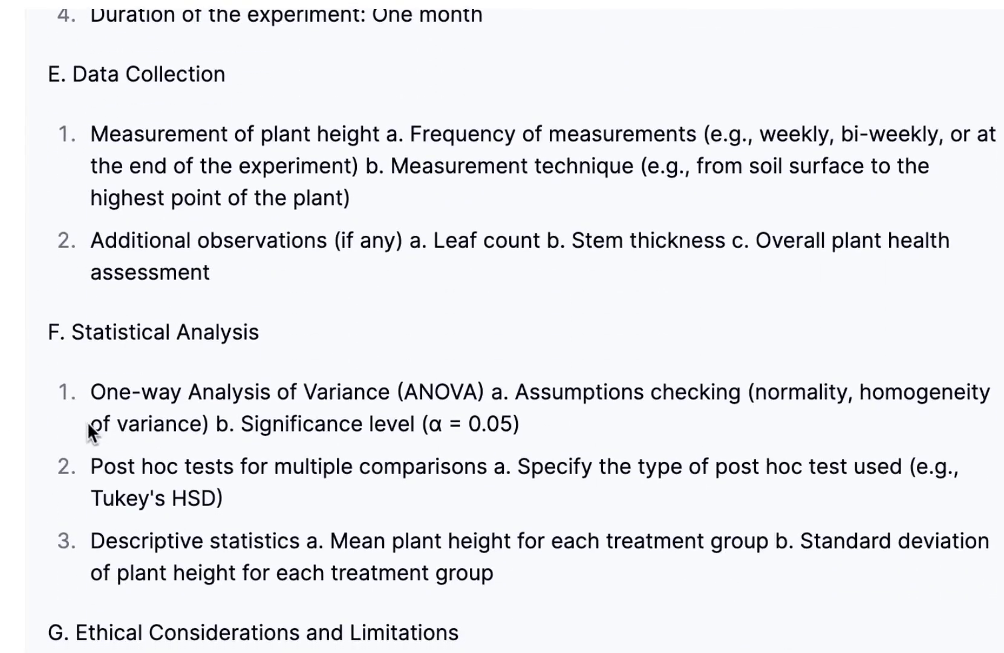
pyautogui.scroll(-10, 72, 446)
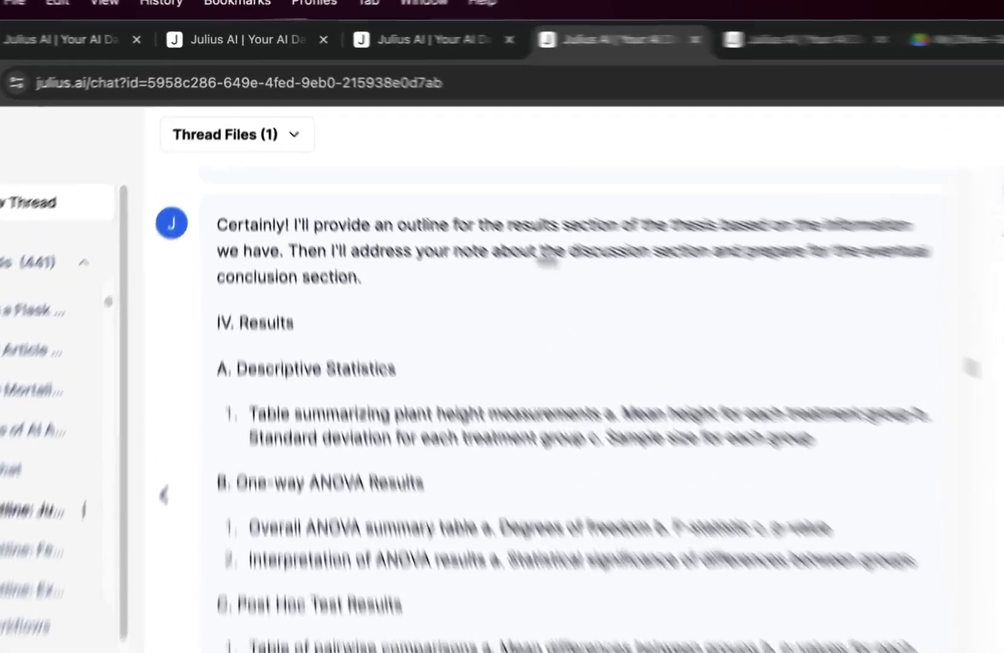
pyautogui.scroll(-3, 361, 326)
pyautogui.scroll(-3, 439, 273)
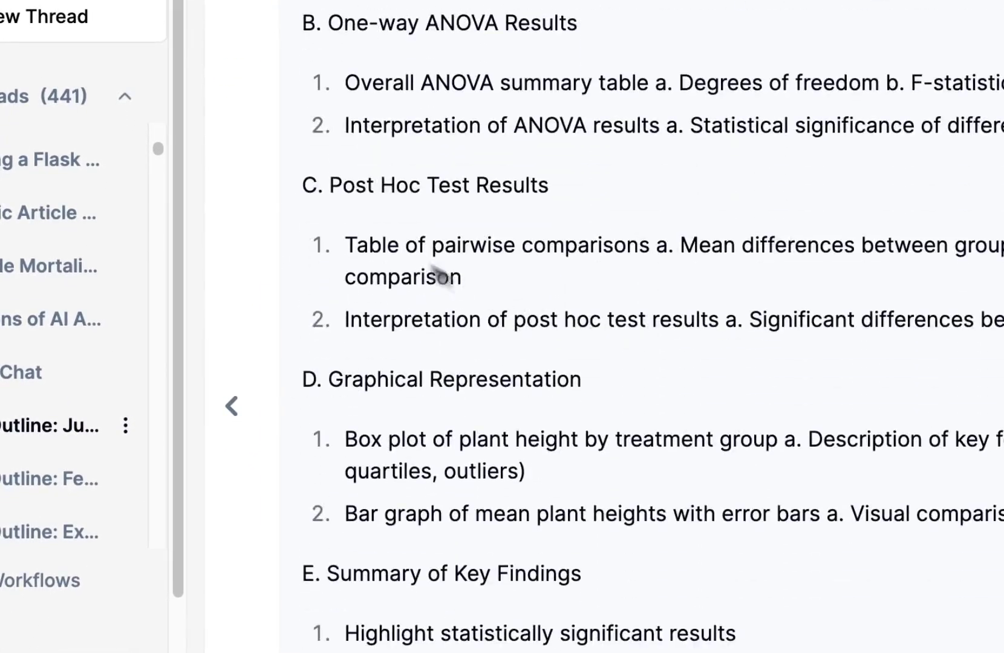
pyautogui.scroll(-2, 542, 387)
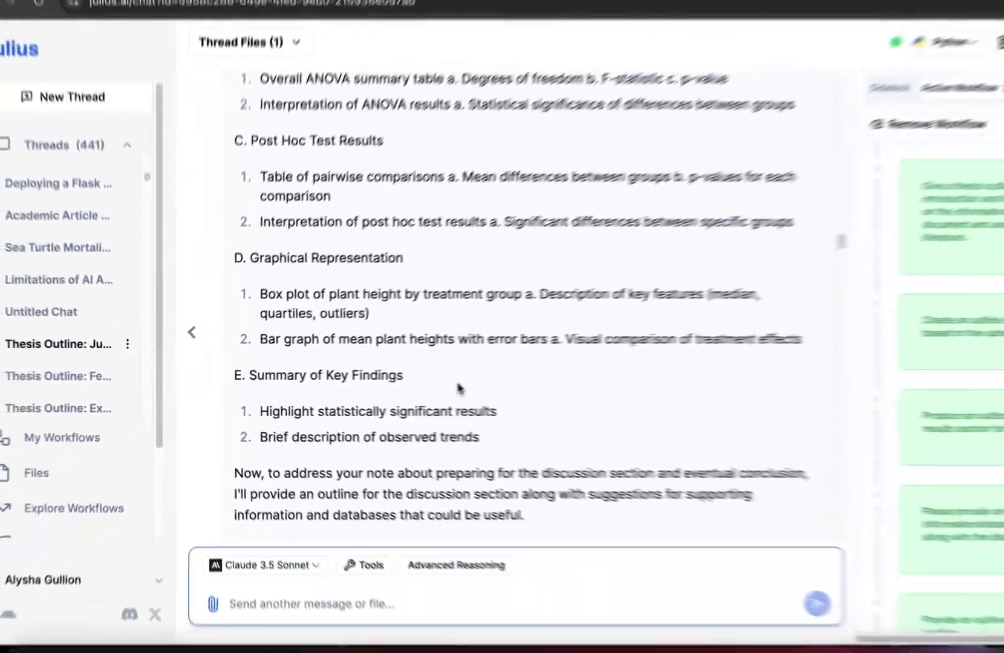
pyautogui.scroll(-5, 524, 386)
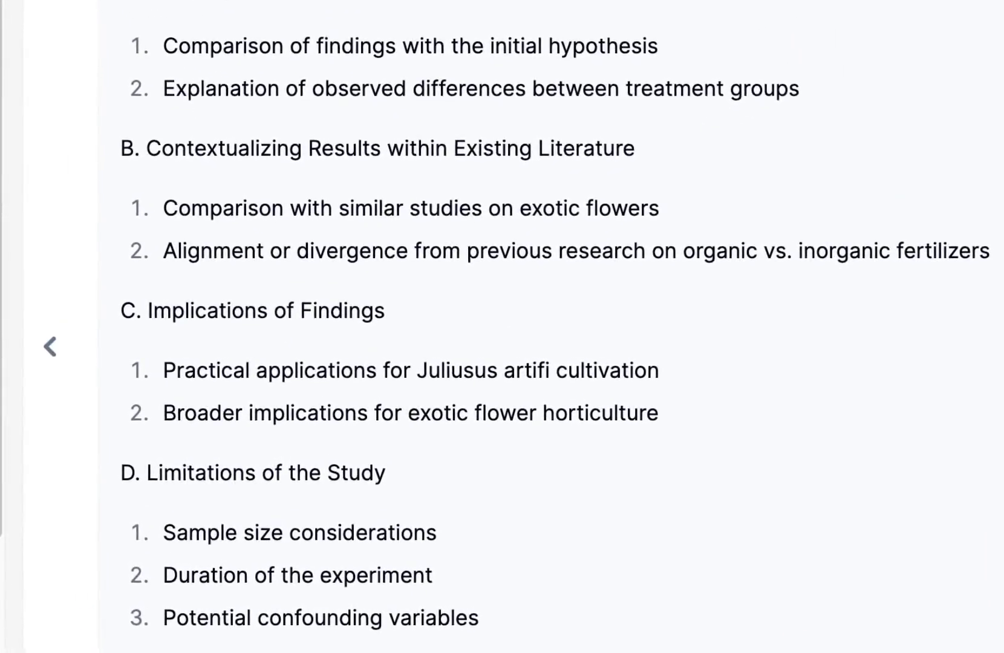
pyautogui.moveTo(116, 311); pyautogui.dragTo(371, 336)
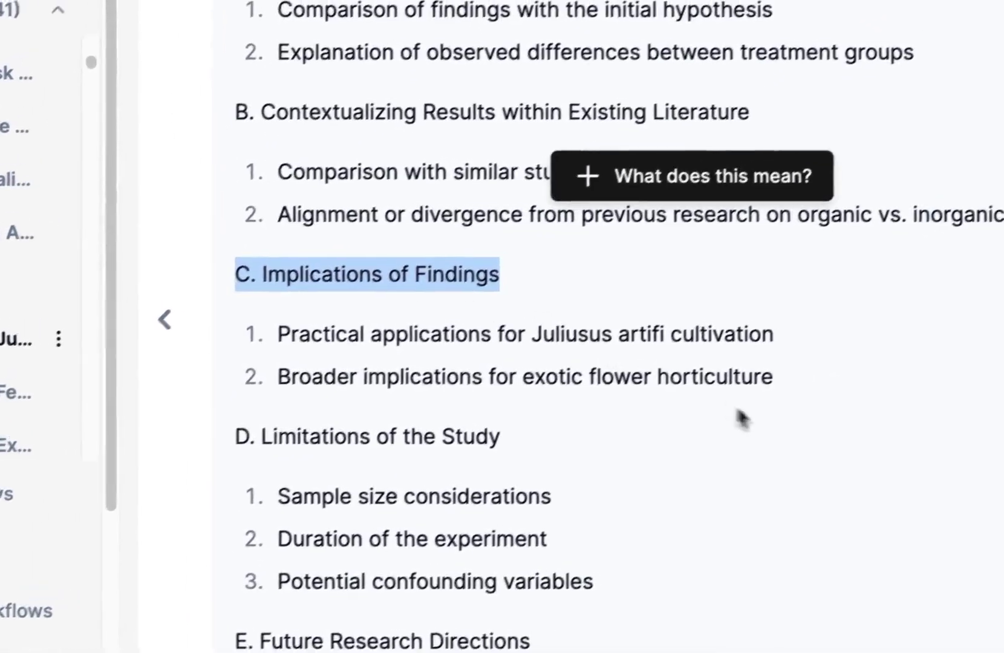
pyautogui.scroll(-4, 254, 277)
pyautogui.moveTo(219, 175); pyautogui.dragTo(525, 188)
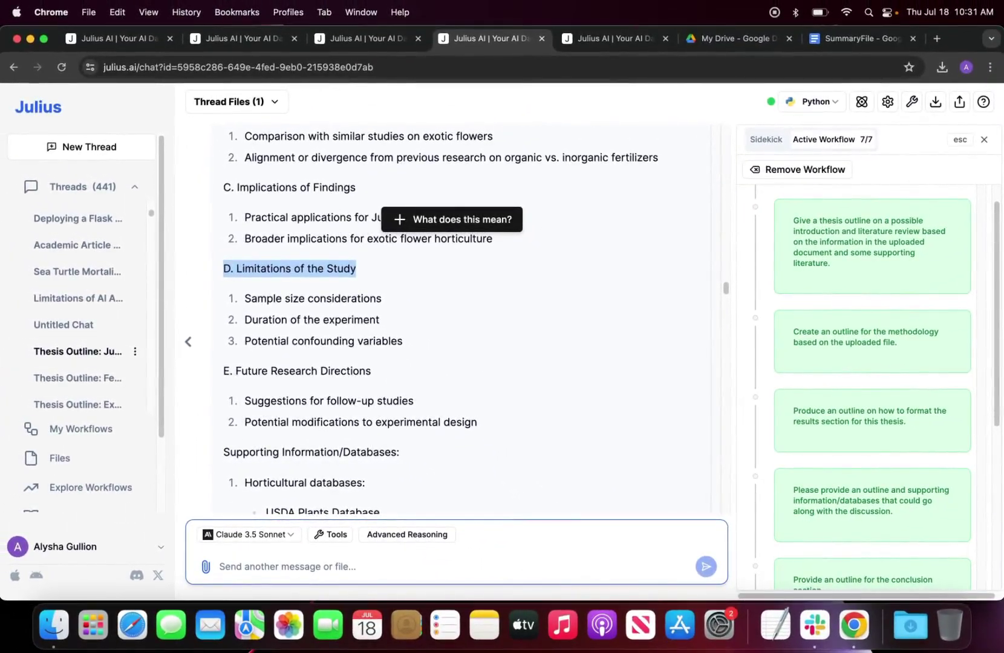
pyautogui.scroll(-8, 617, 381)
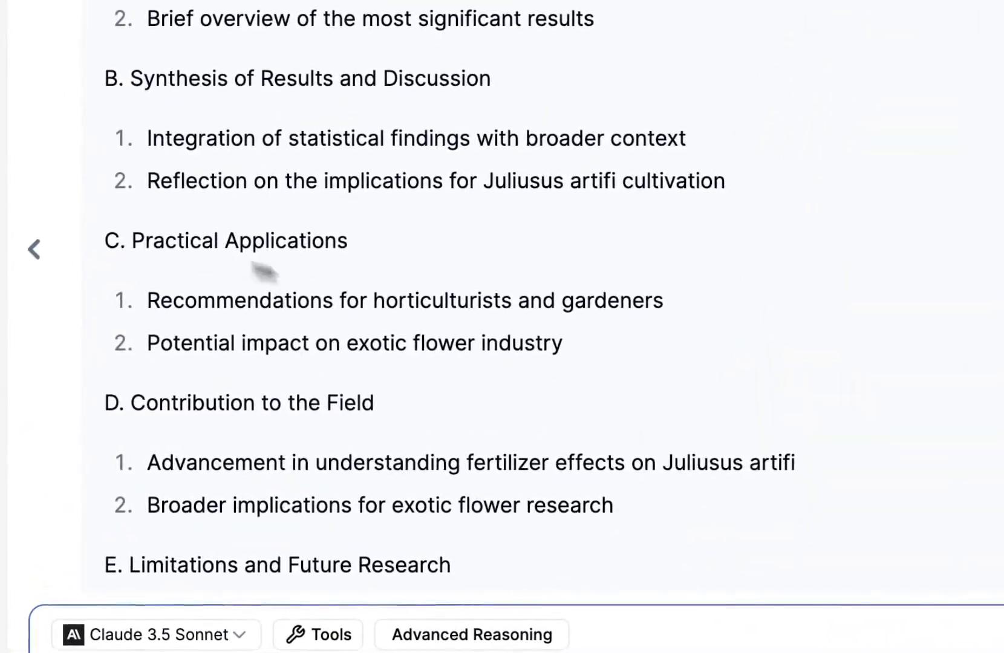
pyautogui.scroll(-2, 478, 382)
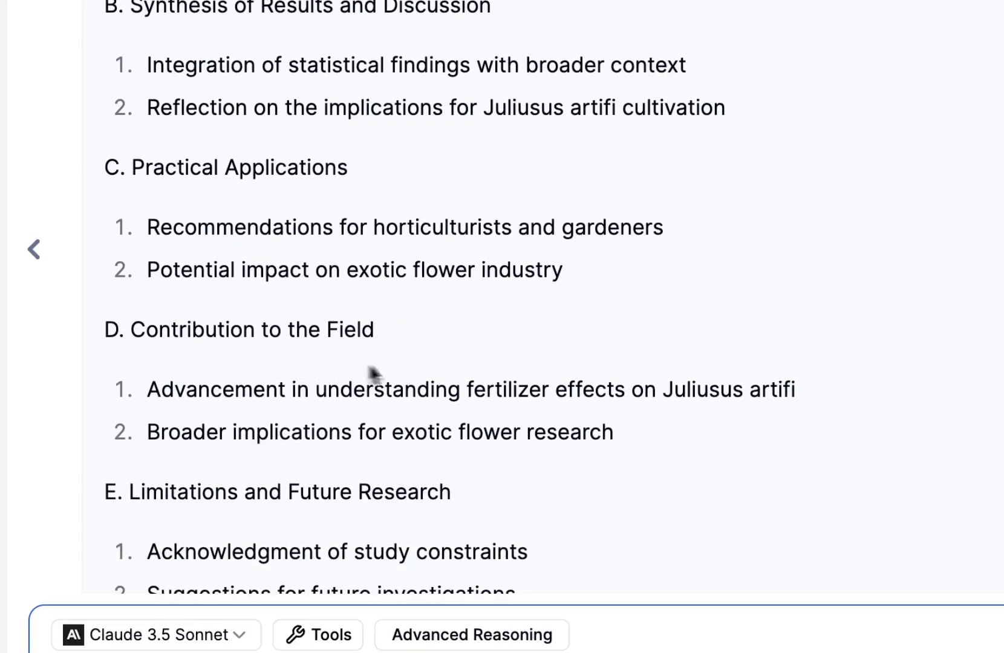
pyautogui.scroll(-10, 886, 426)
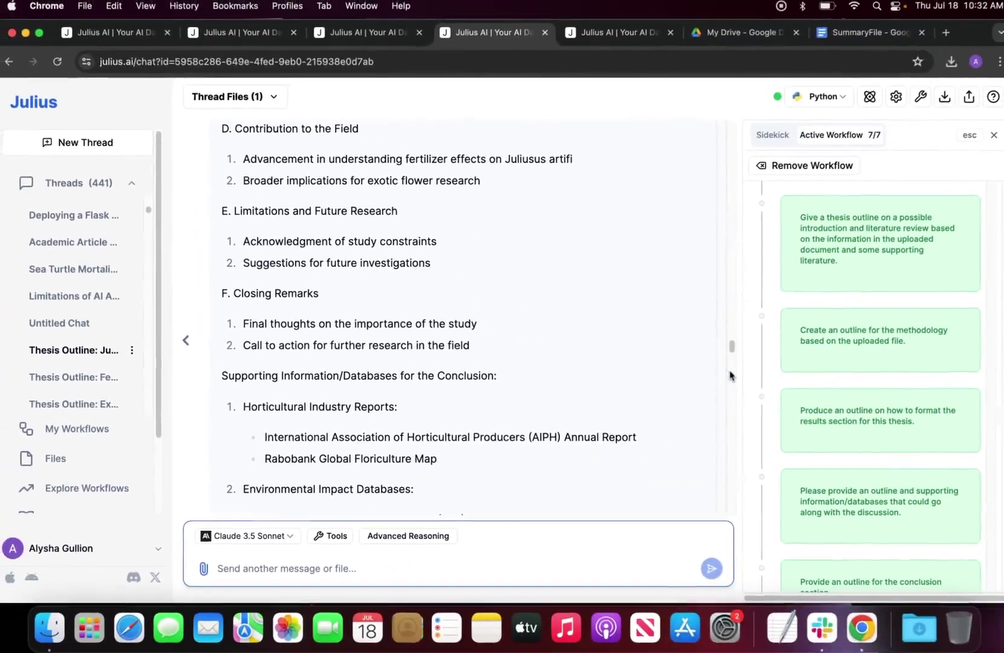
pyautogui.scroll(15, 728, 370)
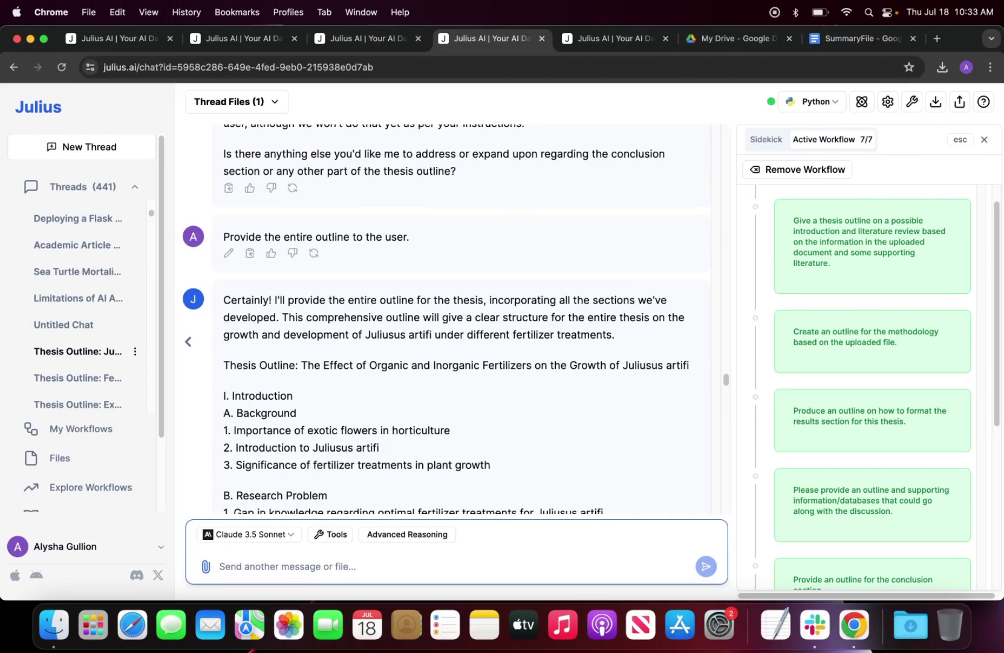